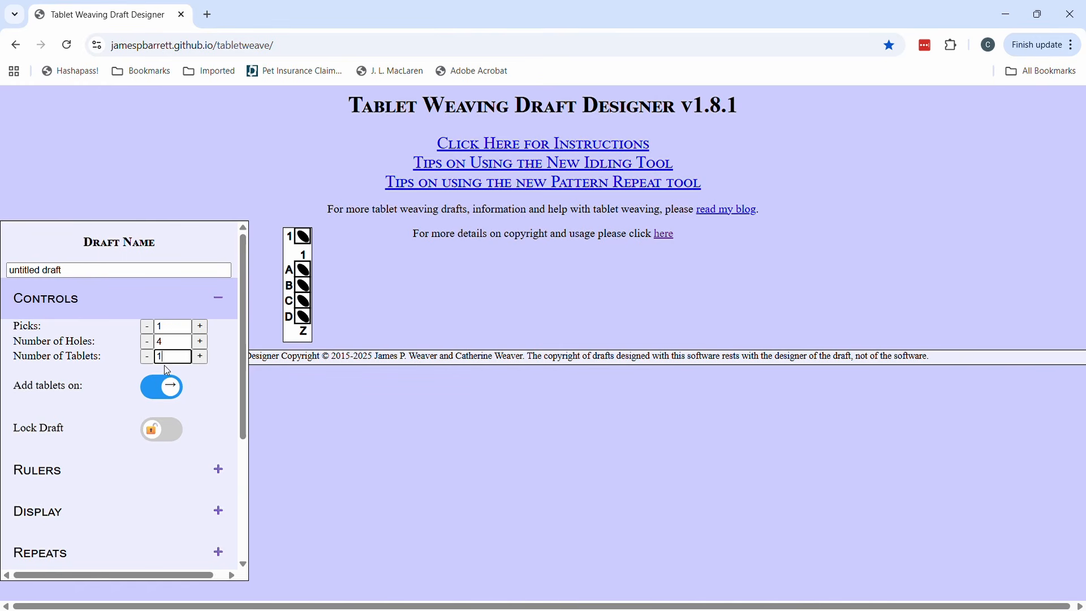
Set the draft to 10 tablets and 10 picks
type("0")
left_click(270, 395)
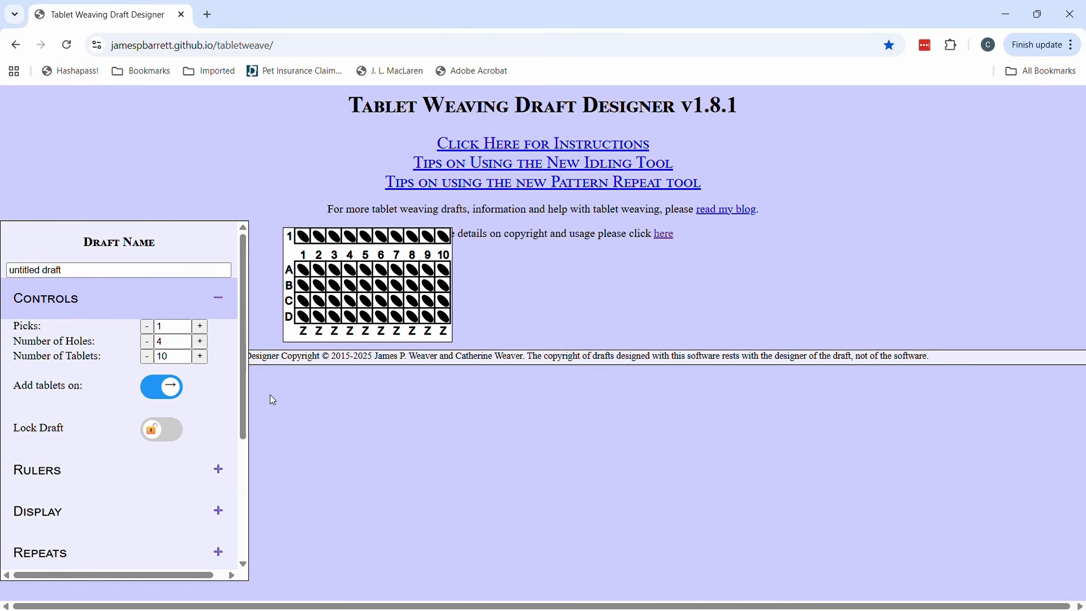
left_click(175, 329)
type("0")
left_click(300, 408)
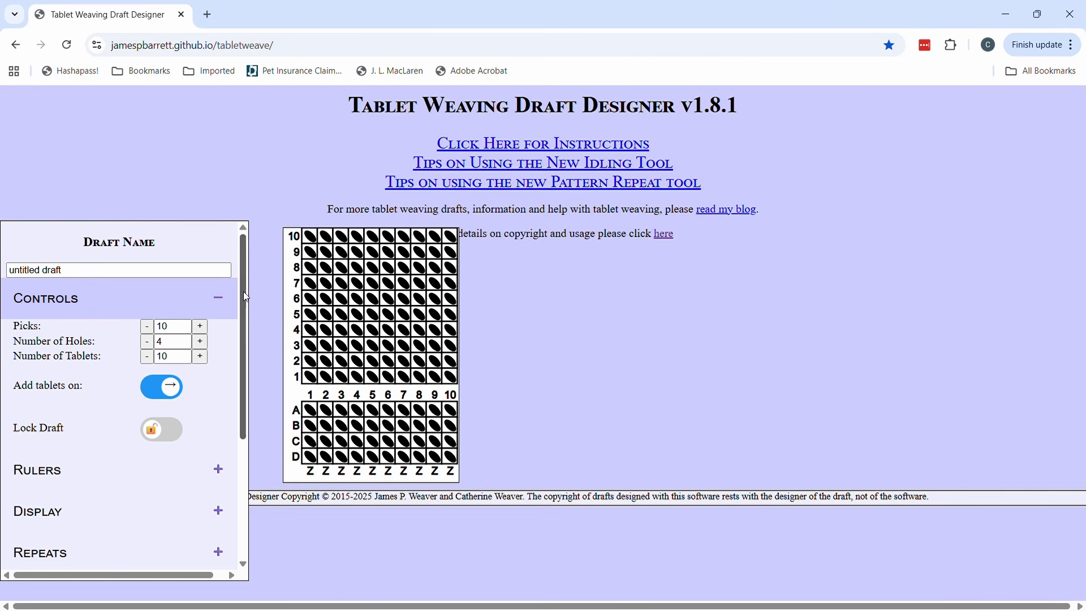
Turn on Show idling in the draft's display options
left_click_drag(240, 294, 230, 415)
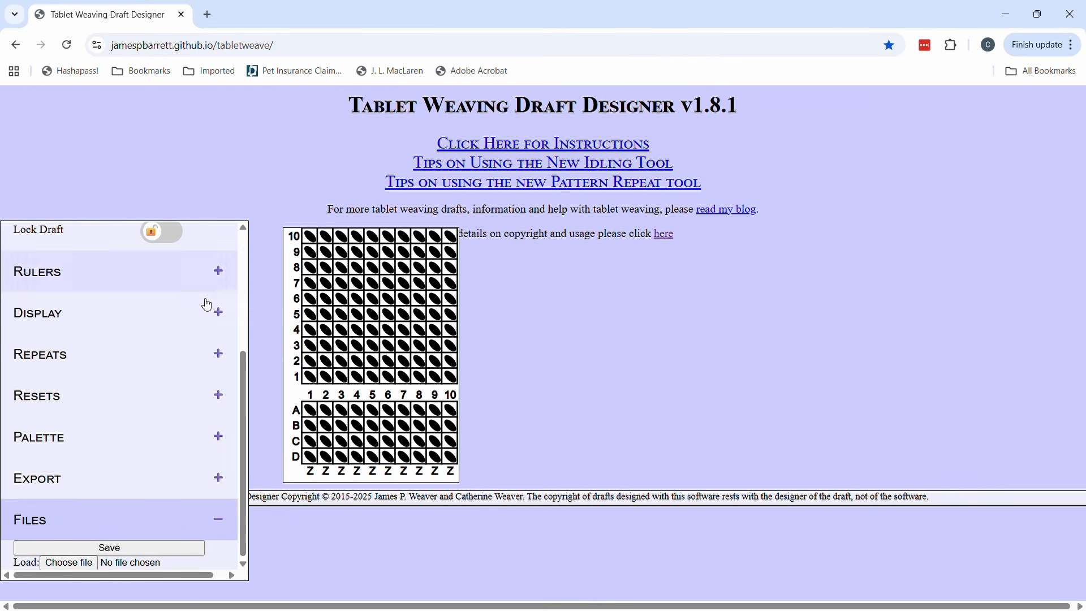
left_click(224, 317)
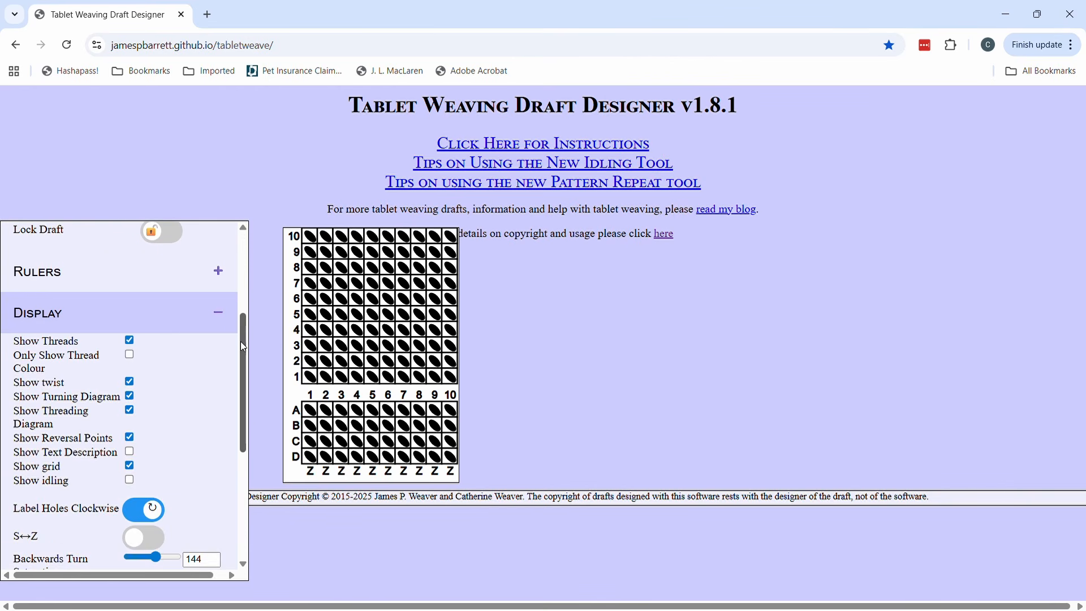
left_click_drag(243, 344, 181, 374)
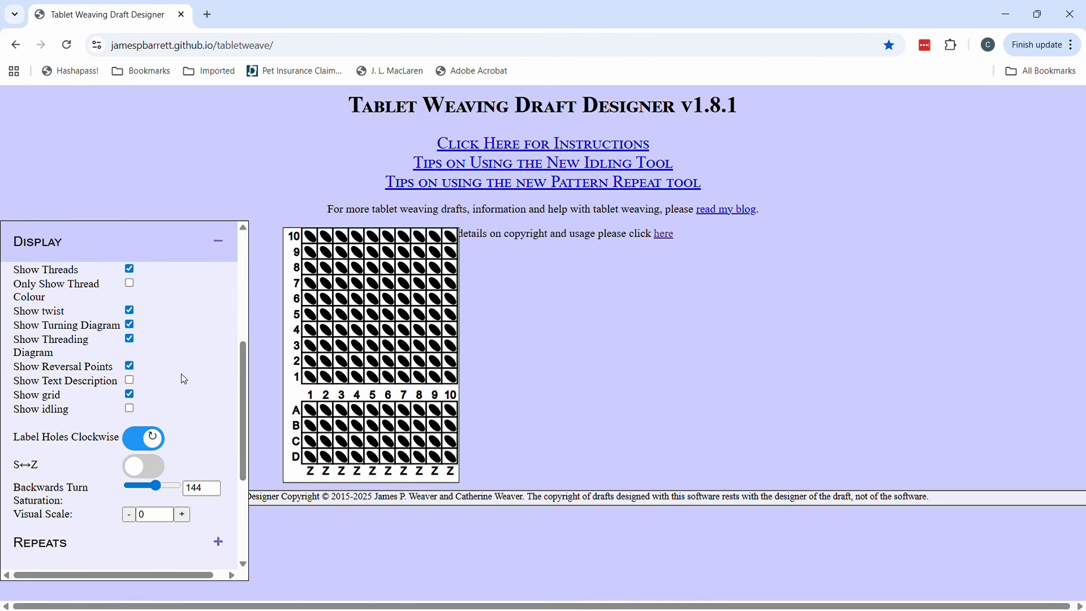
left_click(131, 412)
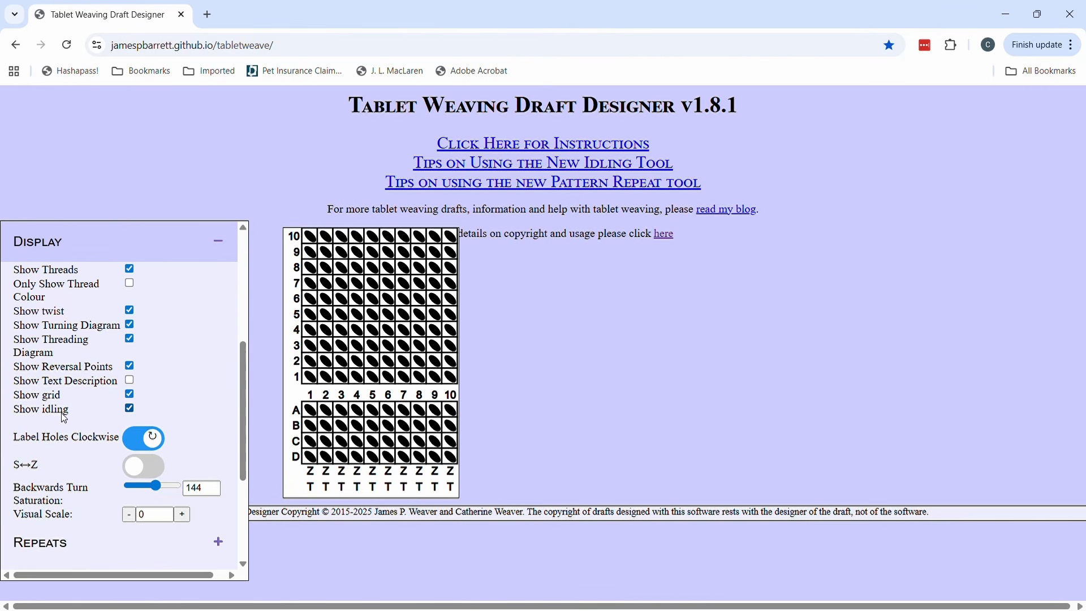
left_click_drag(73, 418, 20, 417)
left_click(76, 414)
left_click(131, 412)
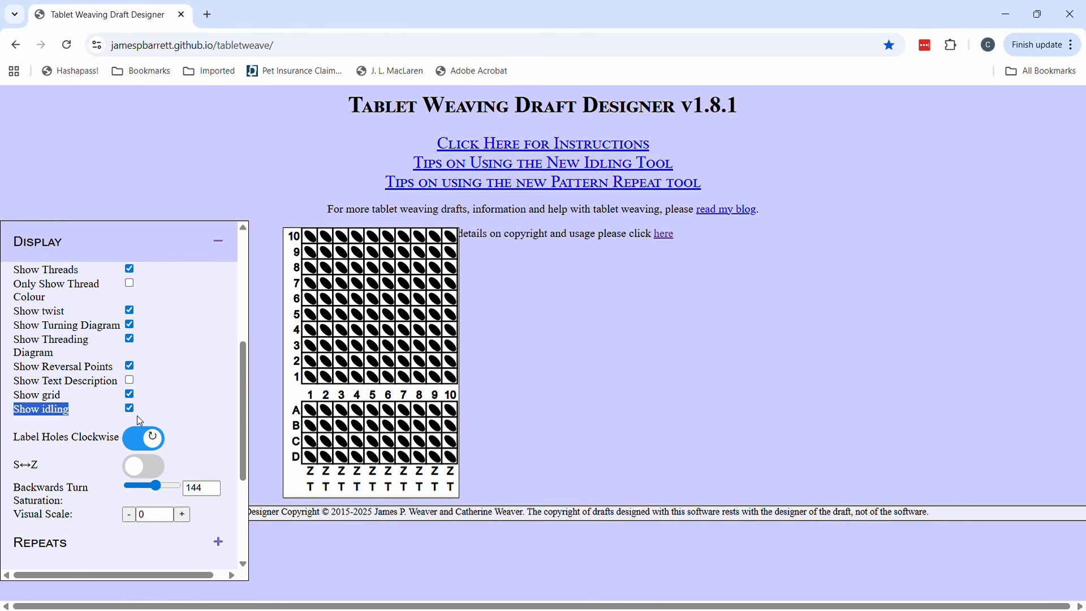
left_click(258, 411)
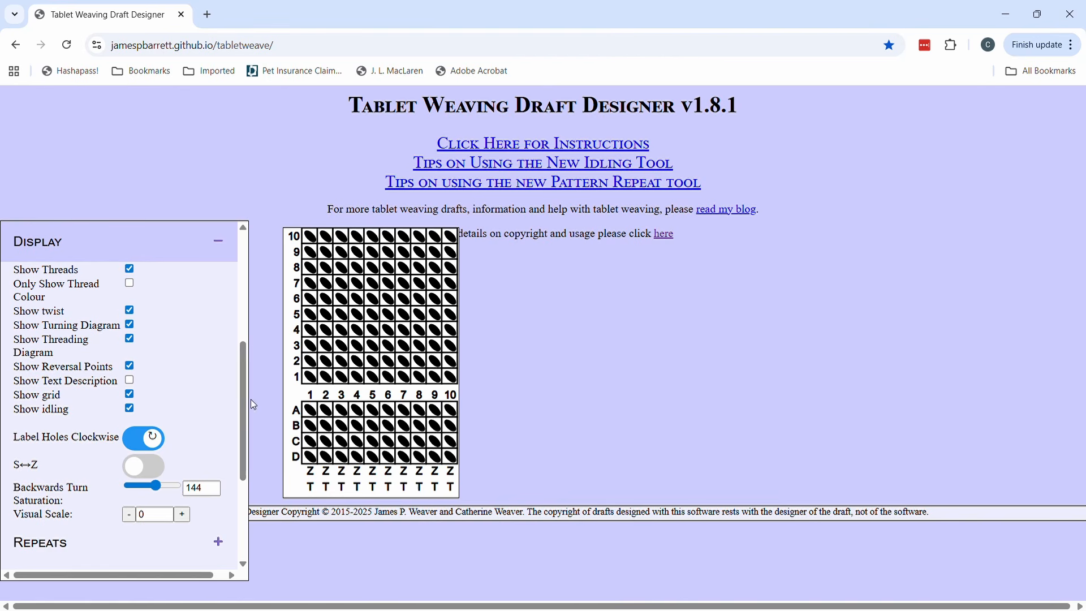
Colour threading holes A1, A2, B3, B4, C5, C6, D7, D8, A9 and A10 white using the palette
left_click_drag(242, 395, 237, 482)
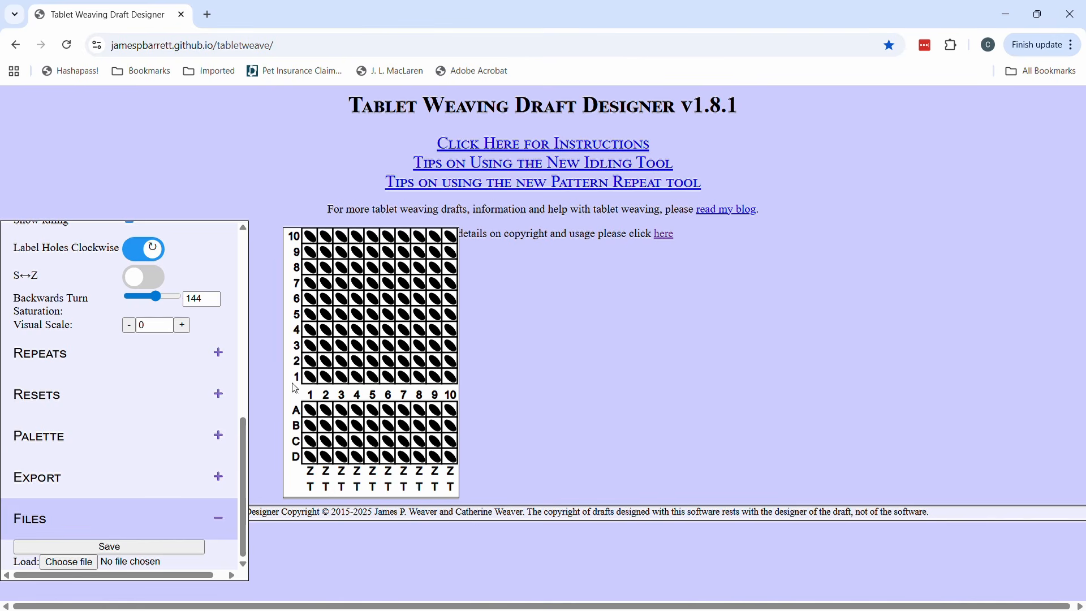
left_click(220, 438)
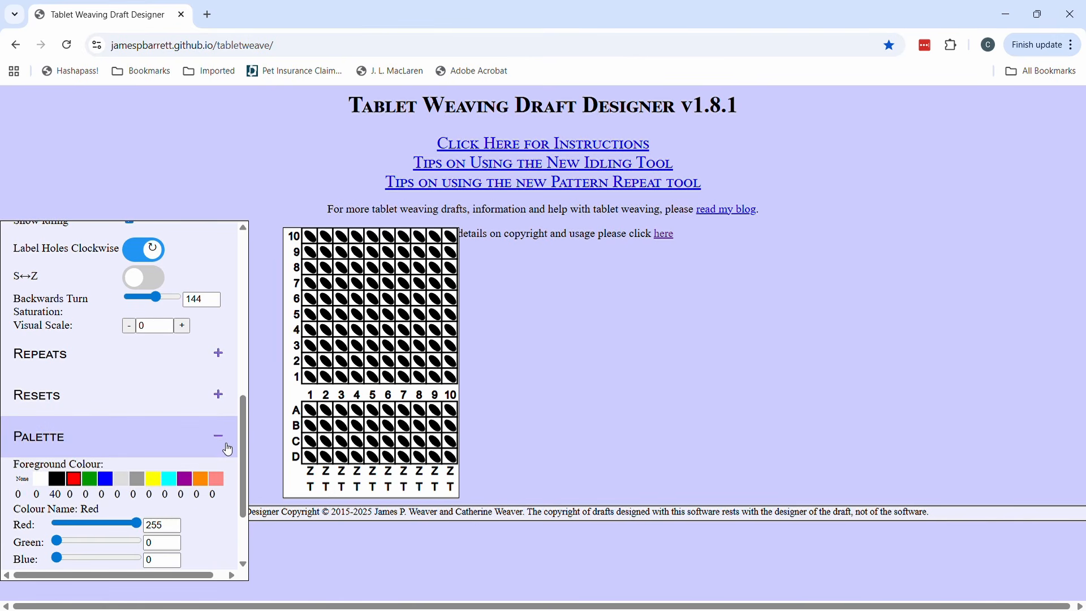
left_click(41, 479)
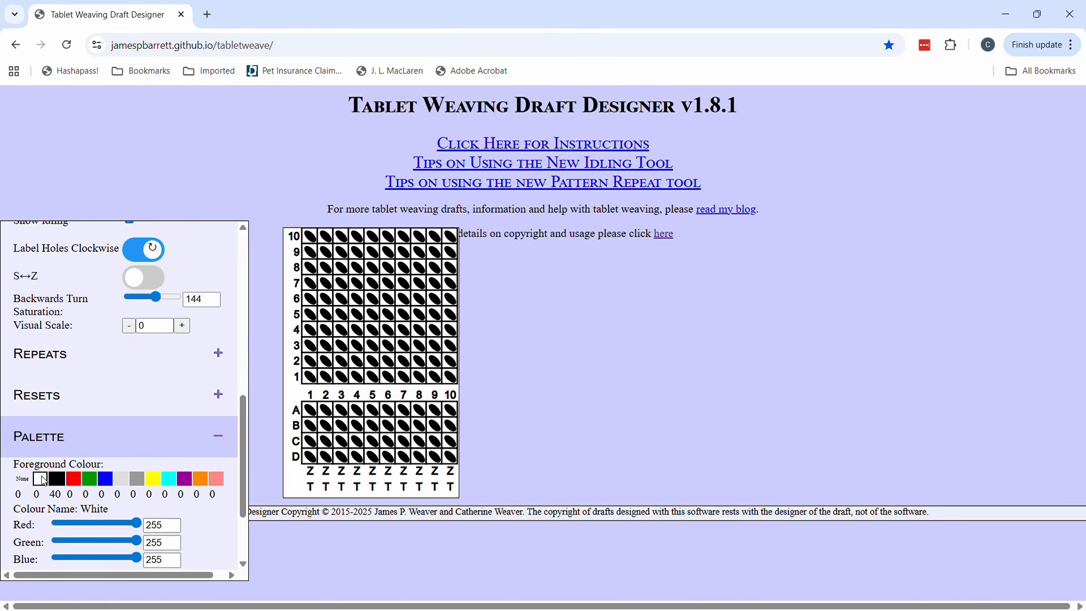
left_click(317, 414)
left_click(327, 413)
left_click(341, 427)
left_click(357, 426)
left_click(372, 442)
left_click(388, 441)
left_click(405, 457)
left_click(419, 457)
left_click(435, 410)
left_click(453, 416)
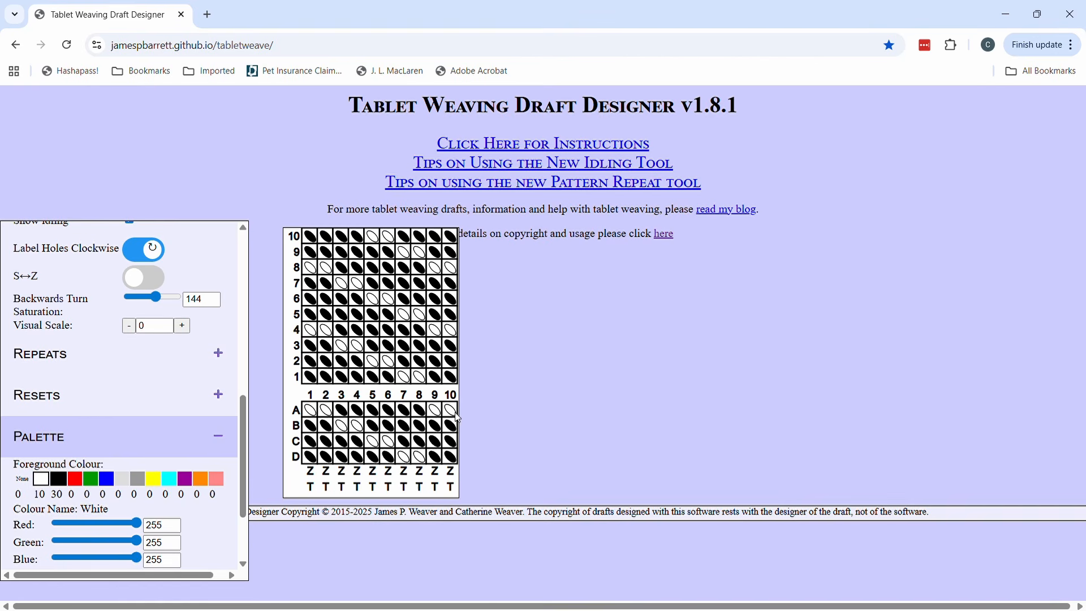
Colour threading holes C1, C2, D3, D4, A5, A6, B7, B8, C9 and C10 red
left_click(77, 482)
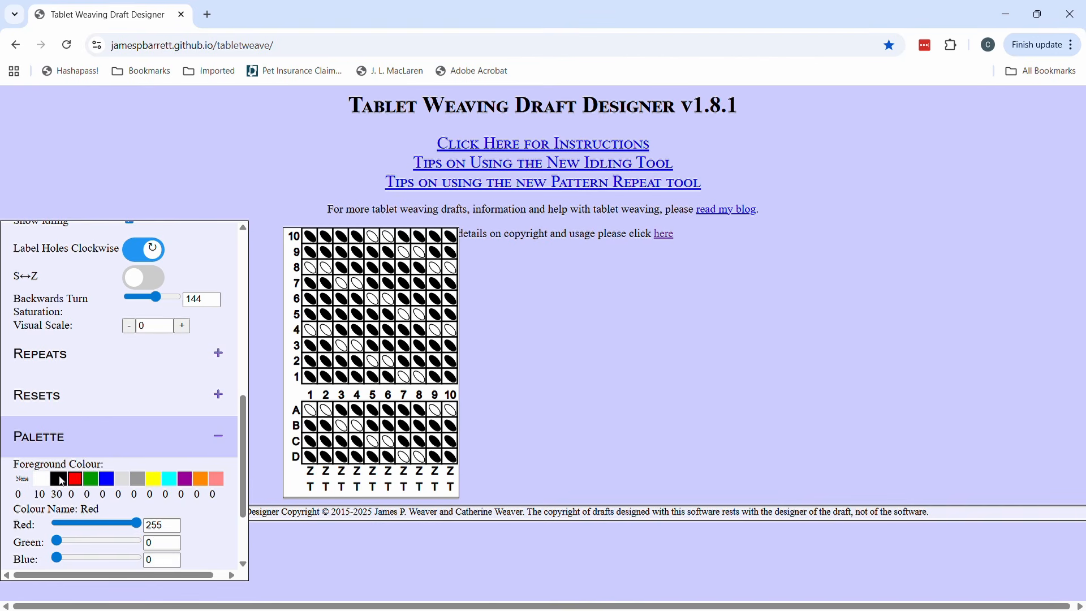
left_click(312, 447)
left_click(327, 443)
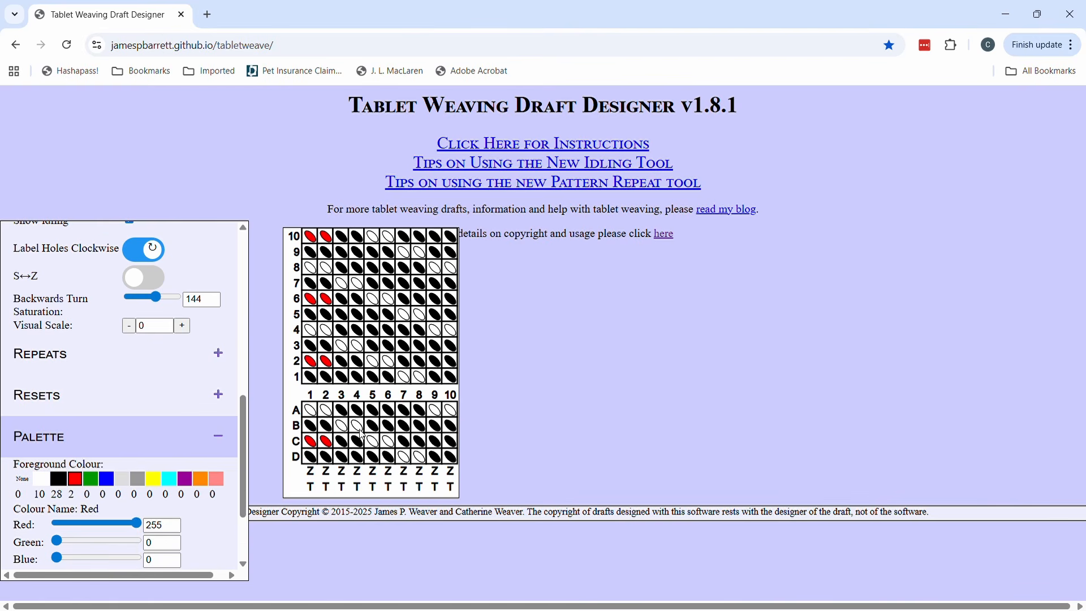
left_click(342, 459)
left_click(357, 457)
left_click(373, 411)
left_click(390, 413)
left_click(404, 427)
left_click(420, 427)
left_click(436, 442)
left_click(453, 444)
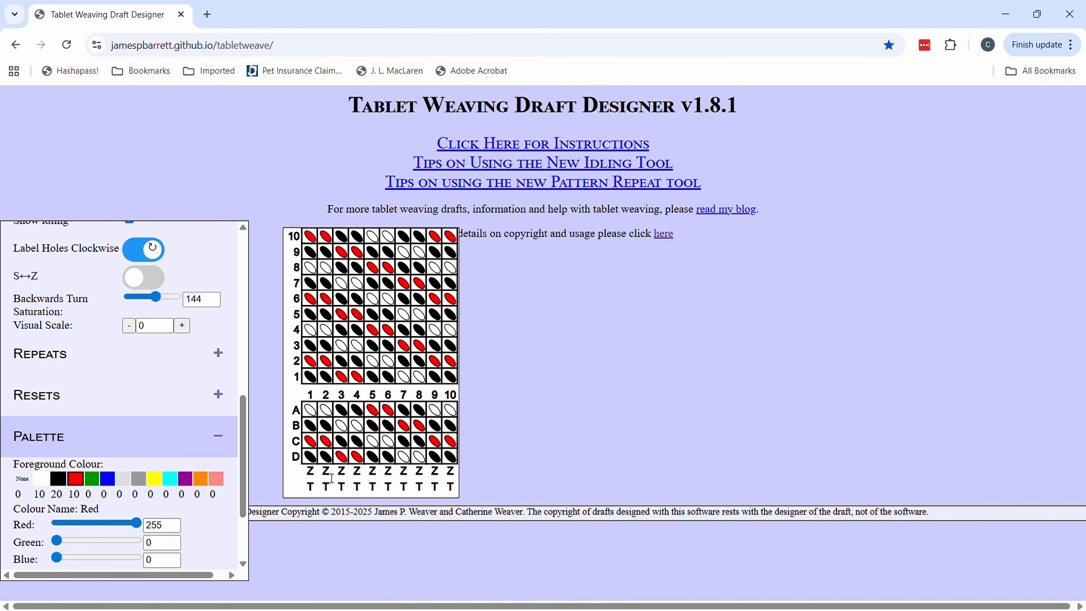
Switch the threading direction of tablets 2, 4, 6, 8 and 10 to S, keeping the odd-numbered tablets at Z
left_click(332, 476)
left_click(358, 474)
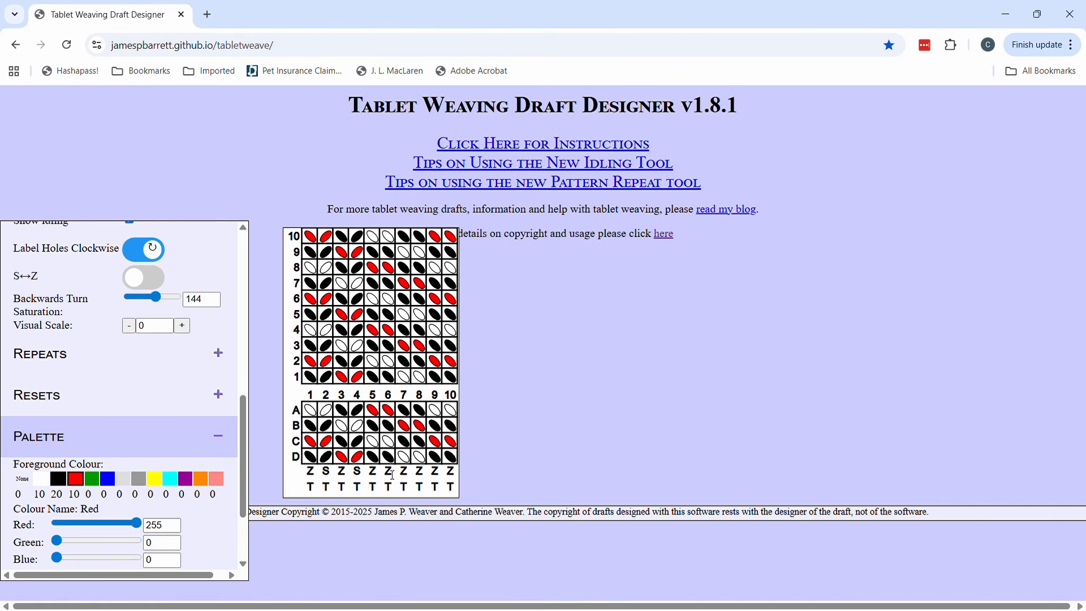
left_click(392, 475)
left_click(419, 475)
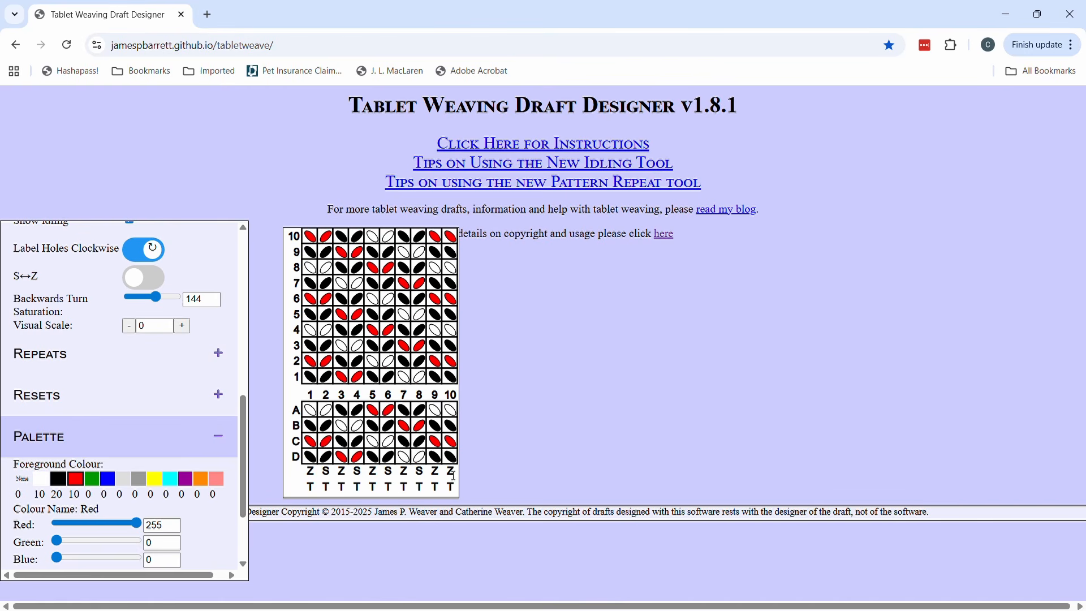
left_click(454, 476)
left_click(439, 475)
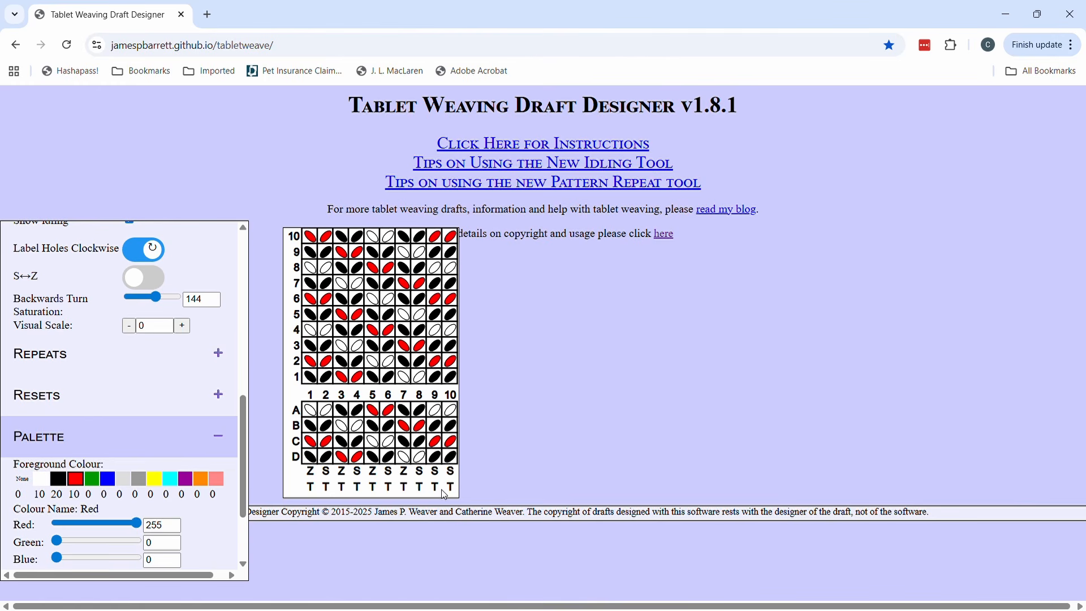
left_click(439, 473)
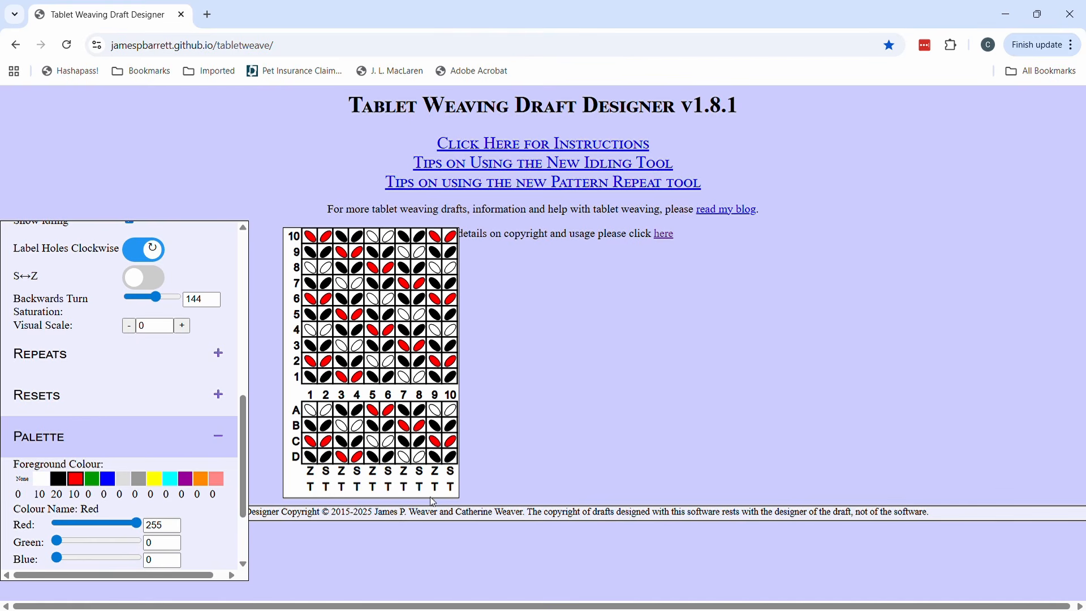
Set the idling to E for tablets 1, 3, 5, 7 and 9, and to O for tablets 2, 4, 6, 8 and 10
left_click(310, 490)
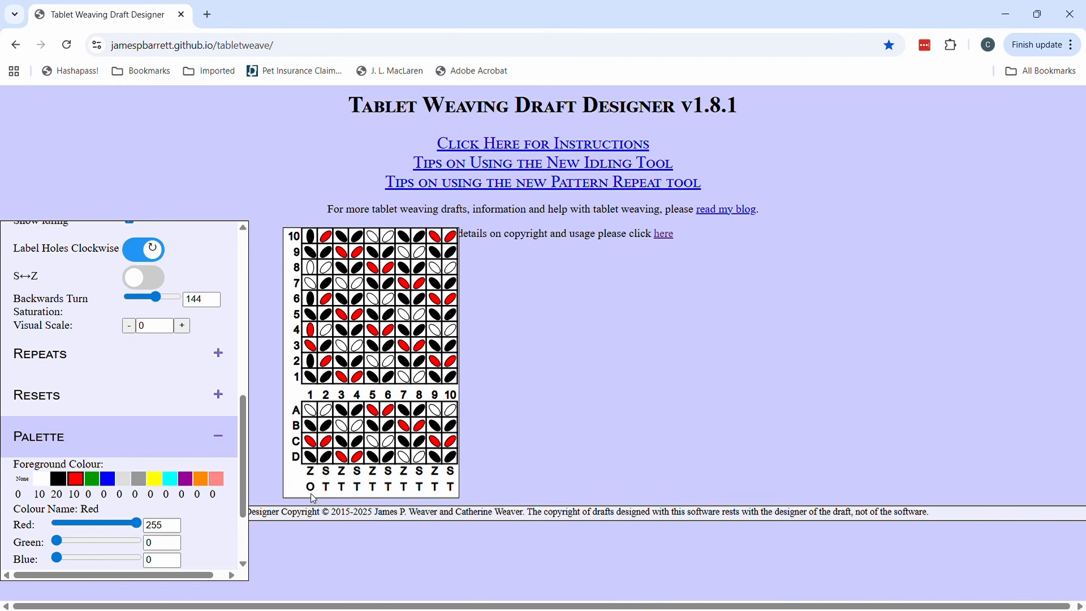
left_click(314, 494)
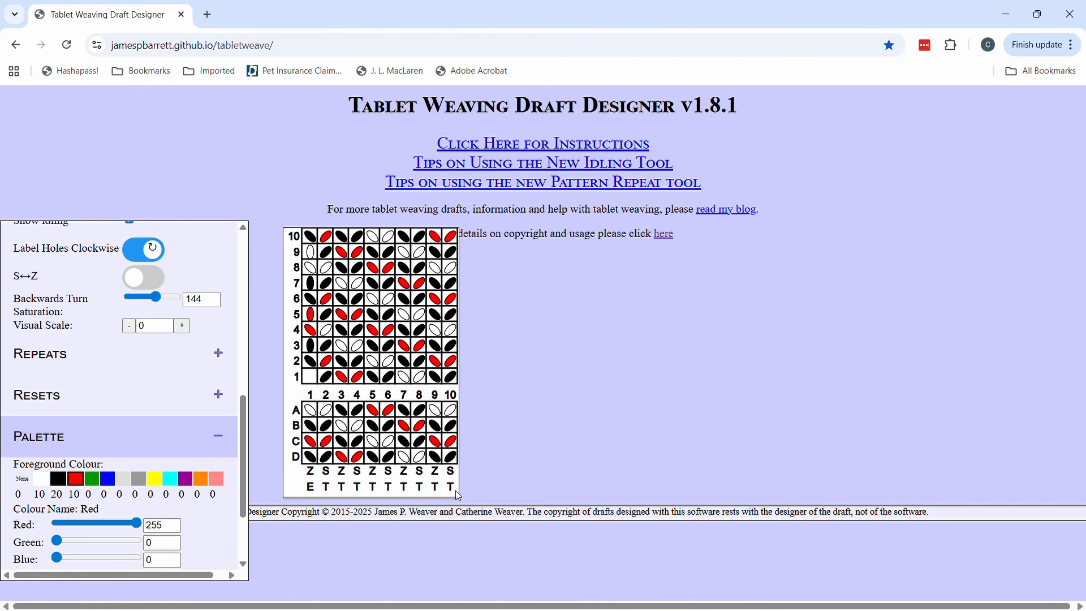
left_click(328, 487)
left_click(347, 490)
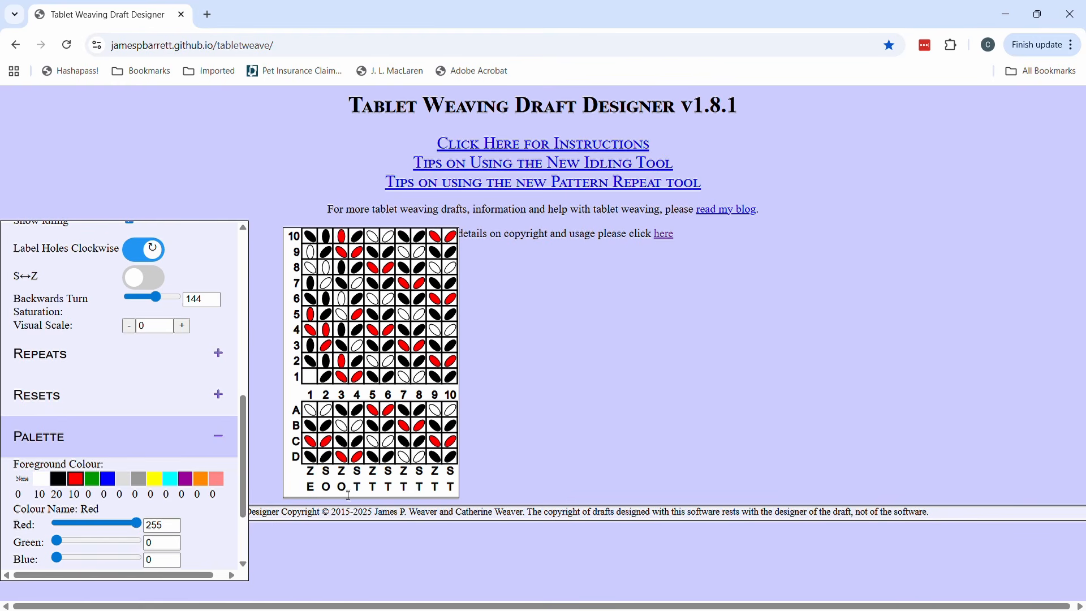
left_click(362, 489)
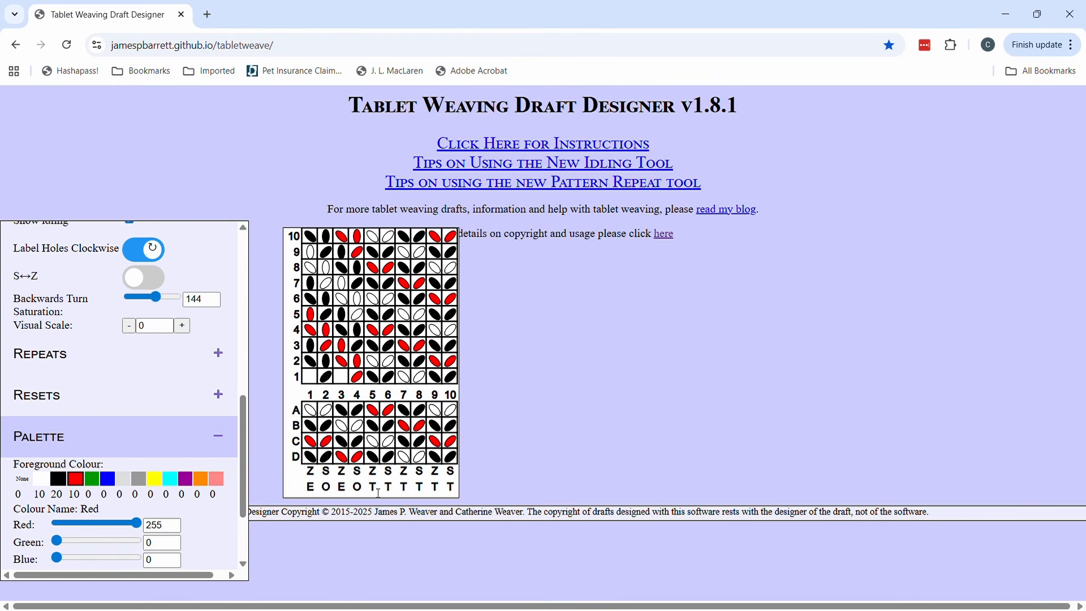
left_click(377, 491)
left_click(376, 491)
left_click(391, 491)
left_click(395, 491)
left_click(394, 491)
left_click(393, 492)
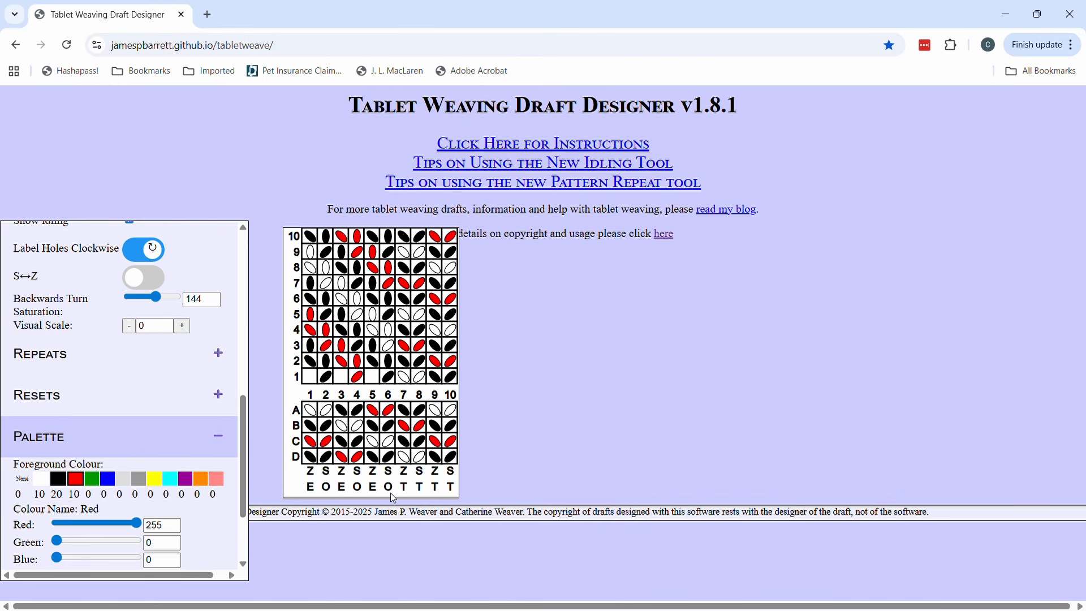
left_click(411, 492)
left_click(405, 492)
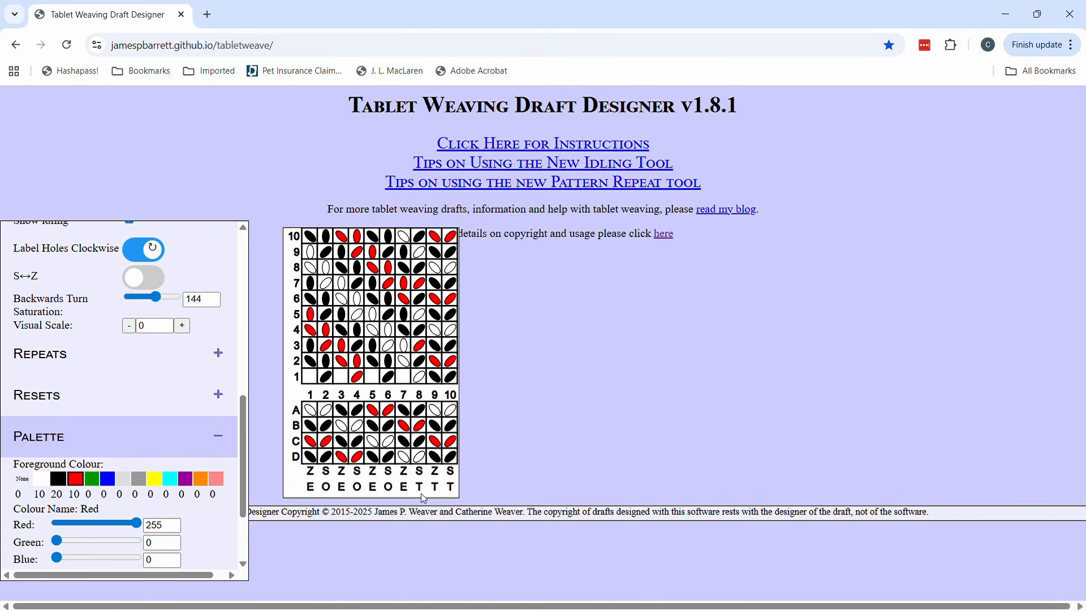
left_click(426, 494)
left_click(438, 493)
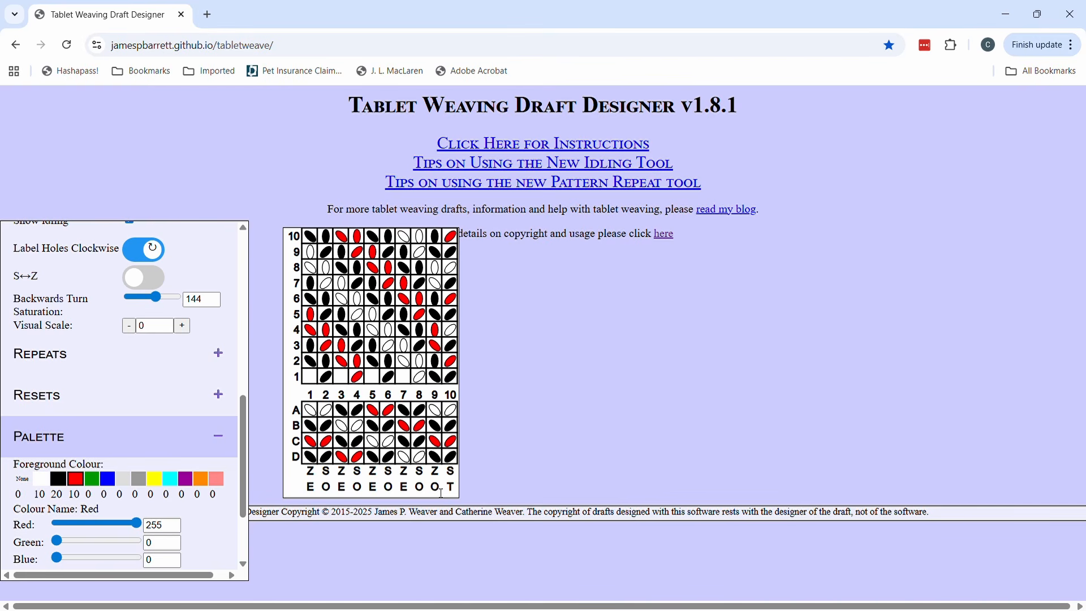
left_click(442, 493)
left_click(458, 496)
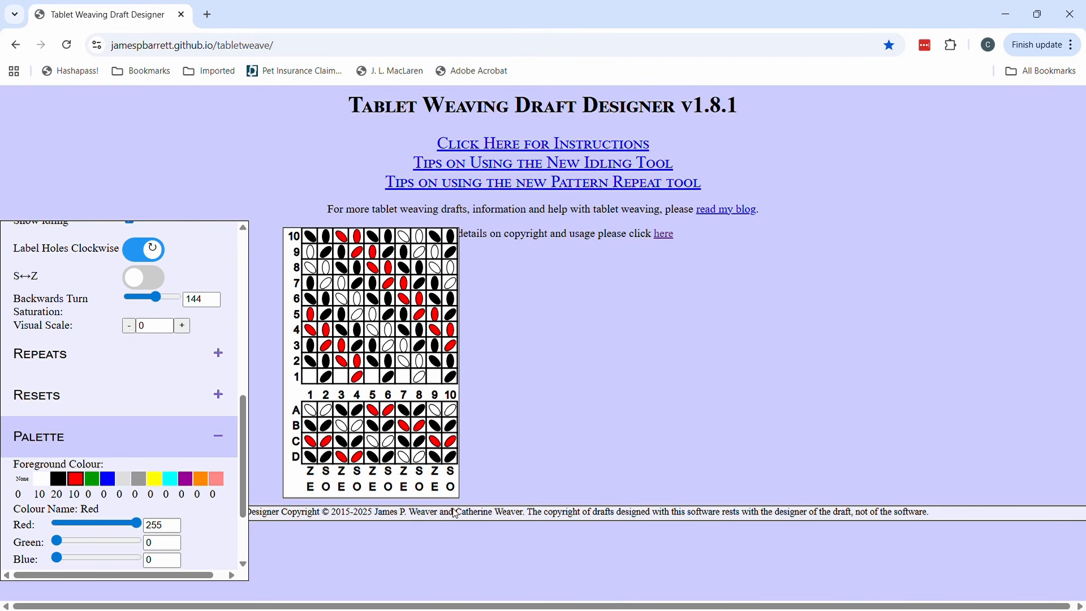